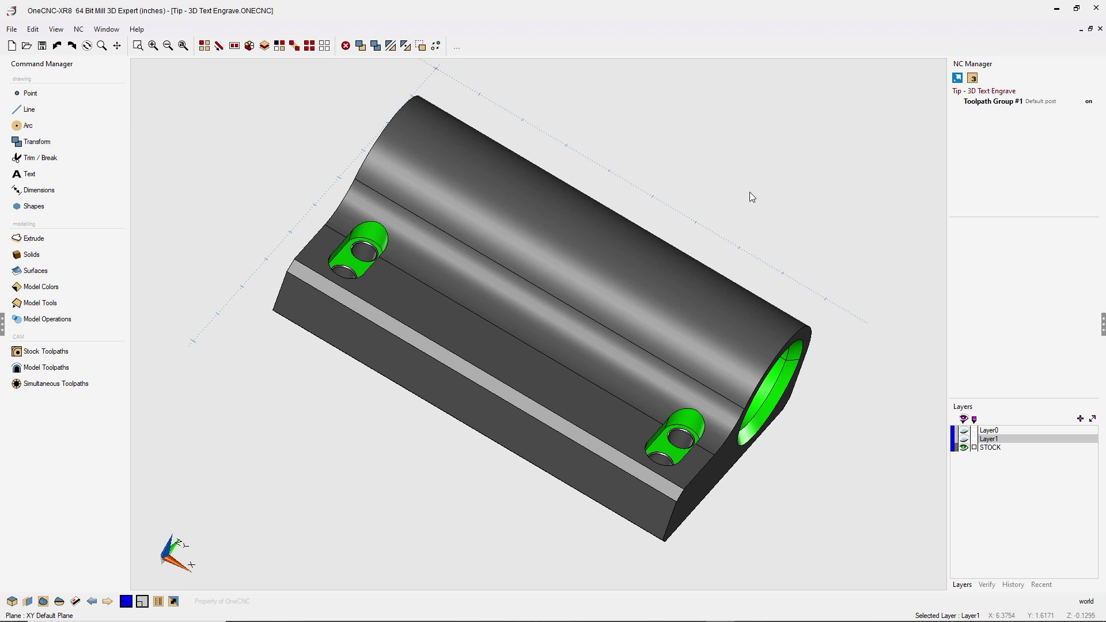
Switch to the XY top view to look straight down at the bracket
{"action": "key", "text": "ctrl+t"}
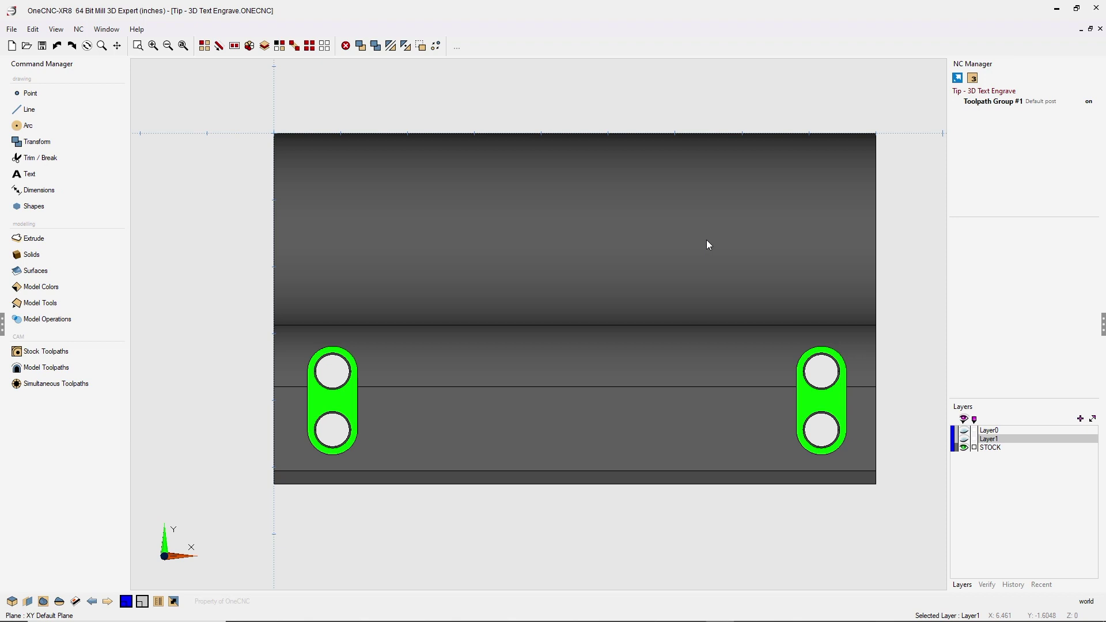
Create the text 'OneCNC' in TrueType Arial at height 1.25, ready for placement
{"action": "left_click", "coordinate": [30, 177]}
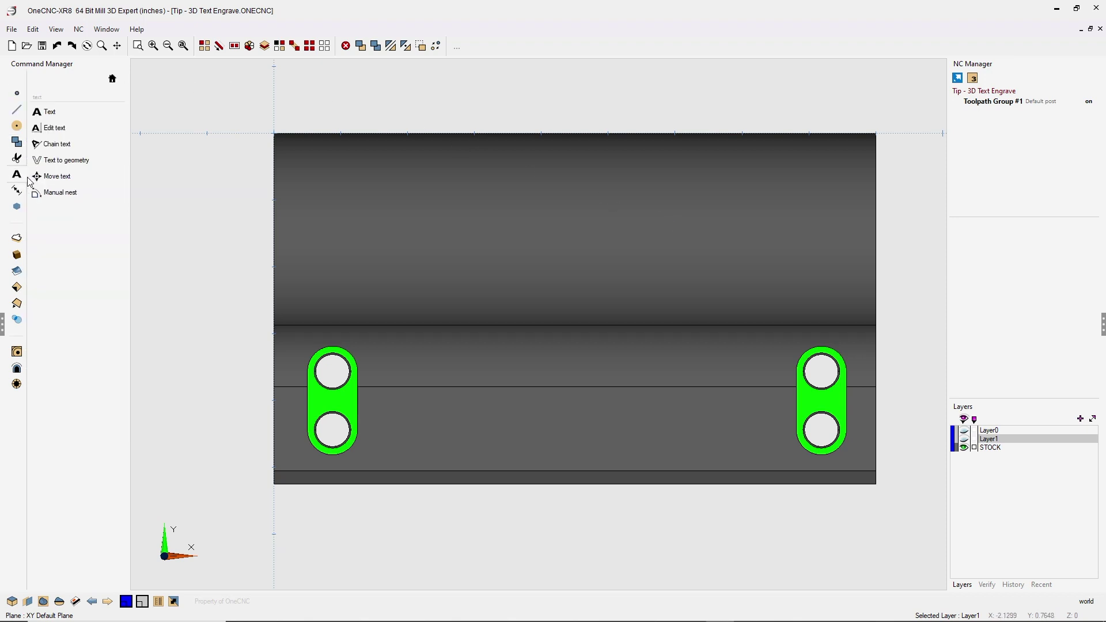
{"action": "left_click", "coordinate": [60, 117]}
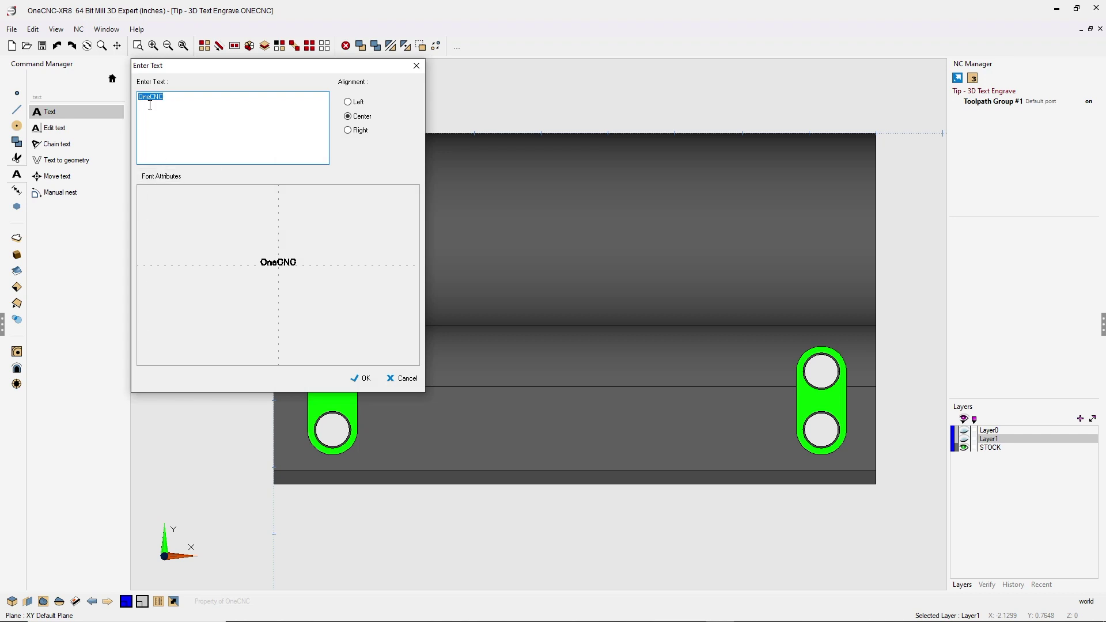
{"action": "left_click", "coordinate": [165, 180]}
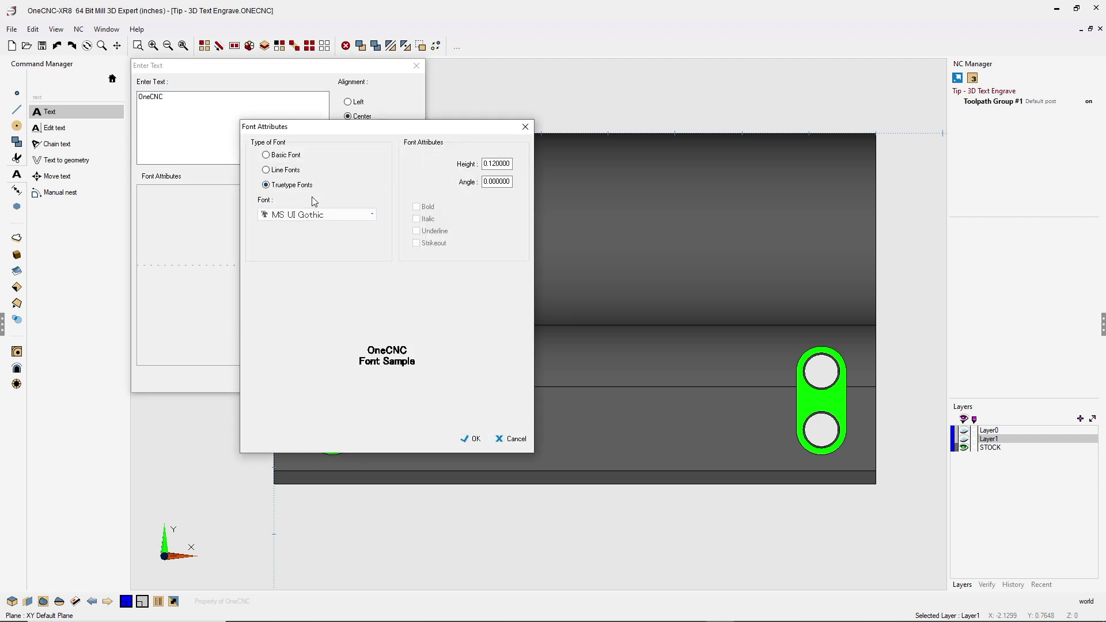
{"action": "left_click", "coordinate": [374, 215]}
{"action": "left_click_drag", "start_coordinate": [426, 403], "coordinate": [420, 246]}
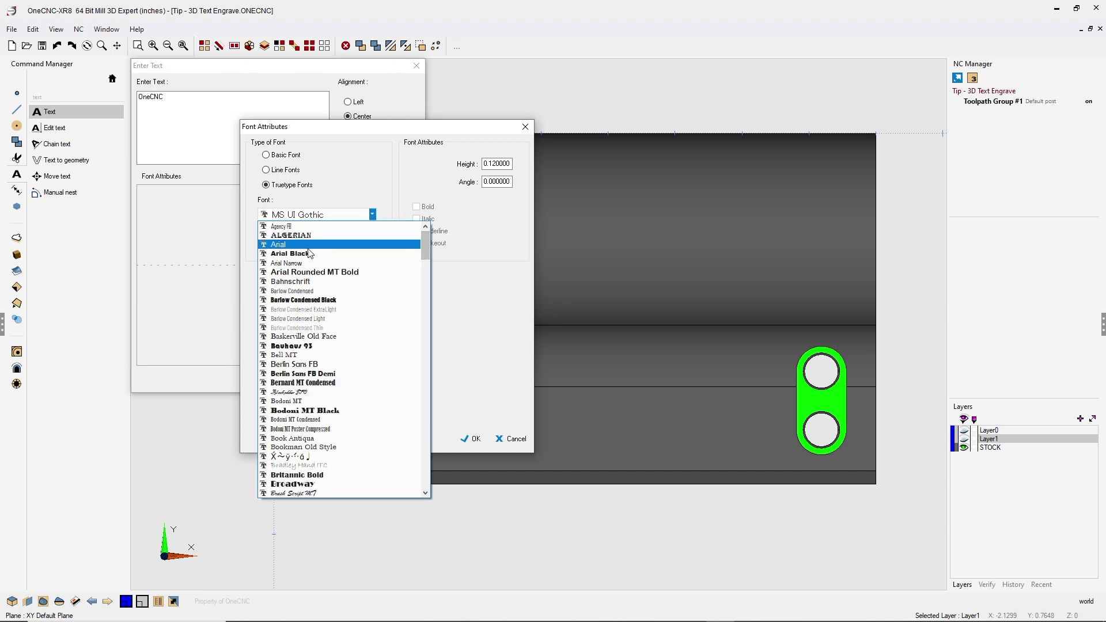
{"action": "left_click", "coordinate": [333, 245]}
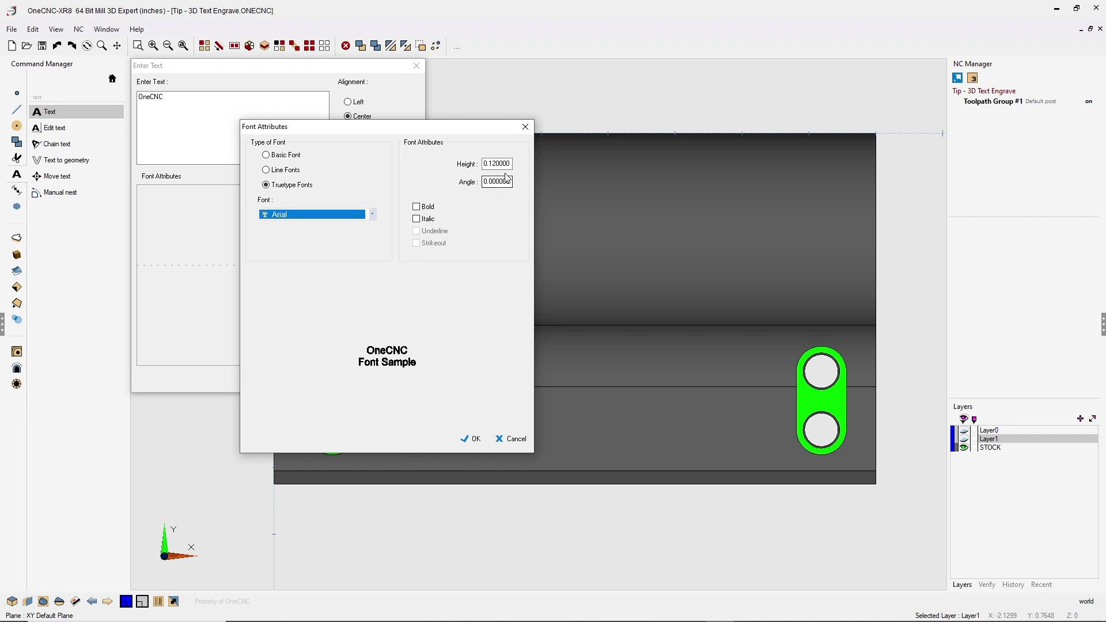
{"action": "left_click_drag", "start_coordinate": [511, 166], "coordinate": [479, 164]}
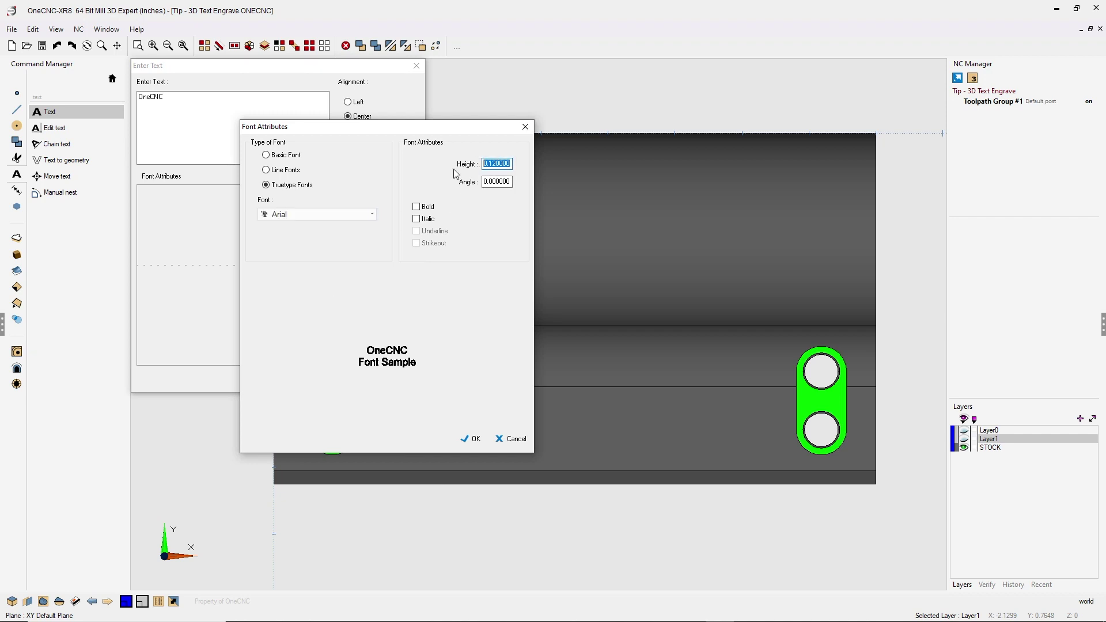
{"action": "type", "text": "1.25"}
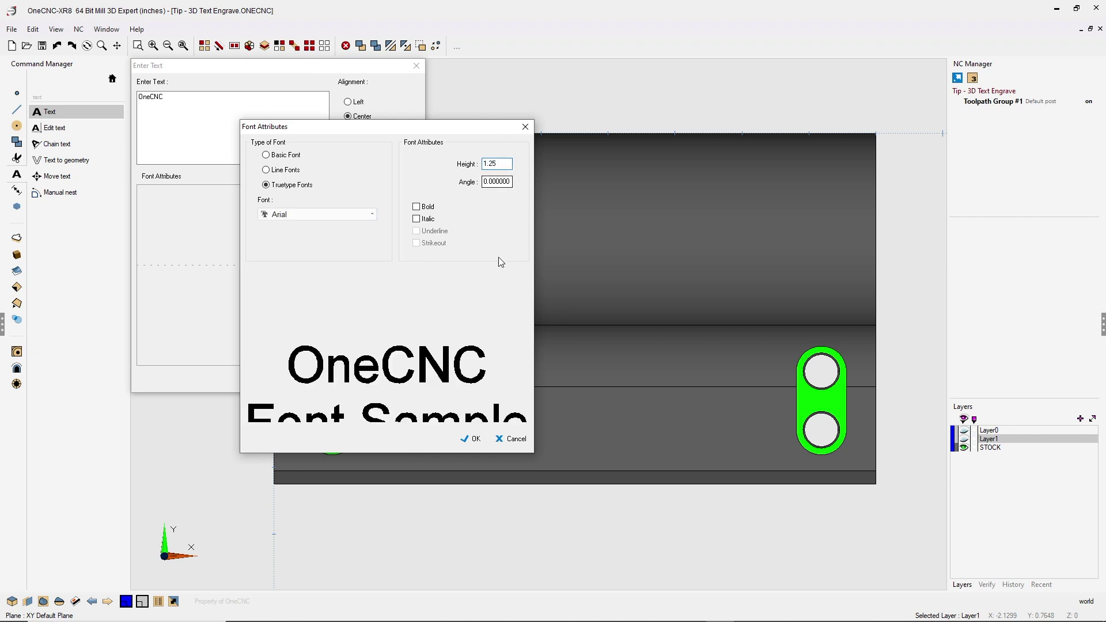
{"action": "left_click", "coordinate": [475, 439]}
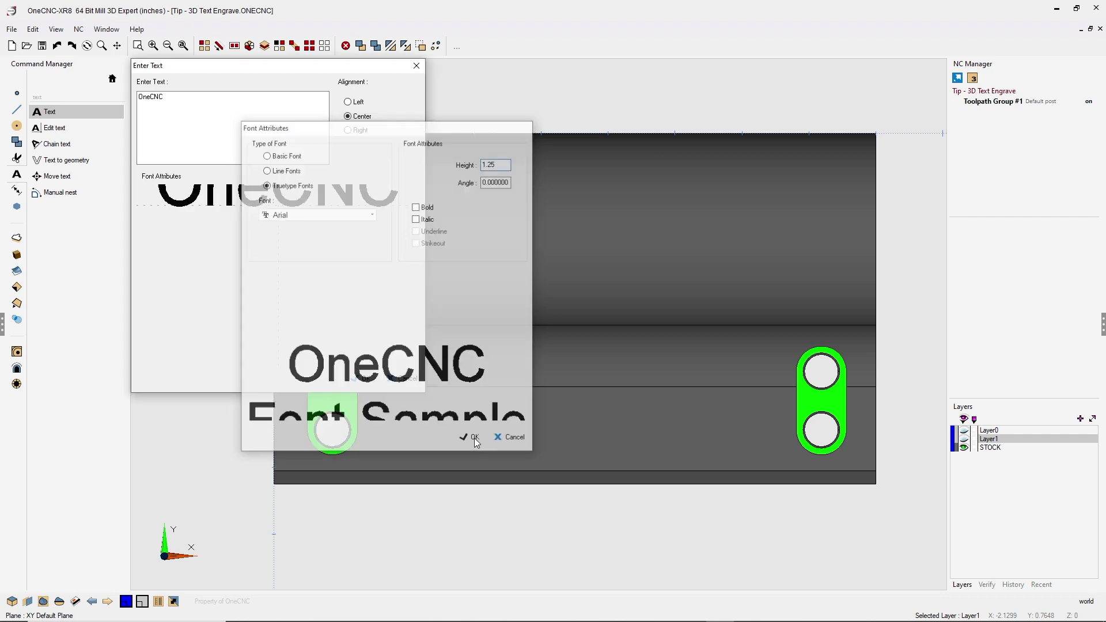
{"action": "left_click", "coordinate": [365, 380]}
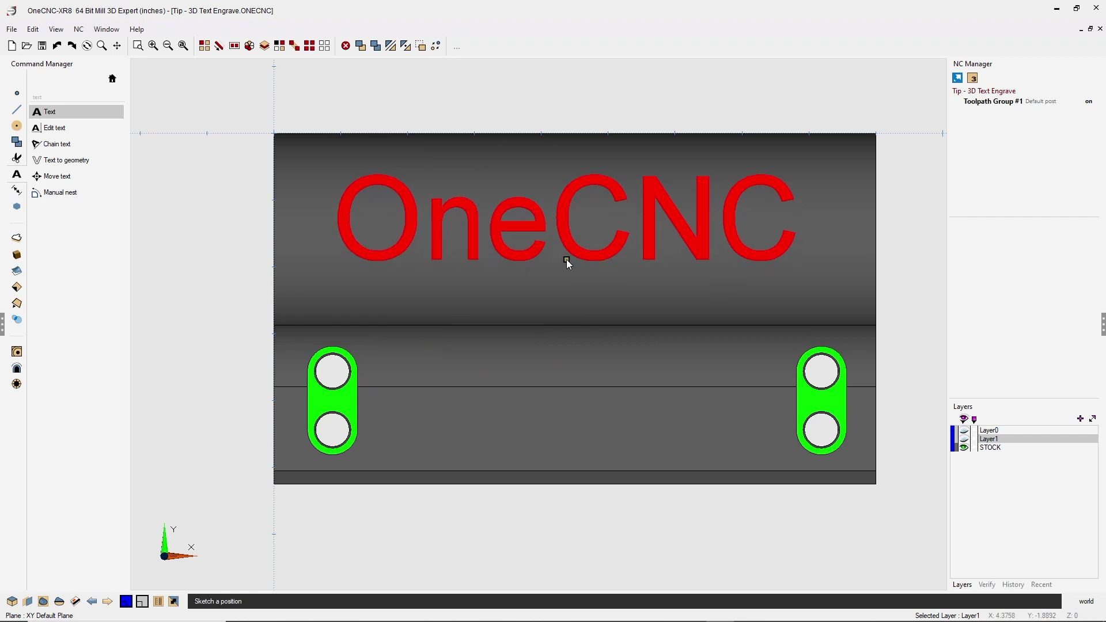
Place the OneCNC text over the curved top and convert it to line-and-arc geometry
{"action": "left_click", "coordinate": [566, 259]}
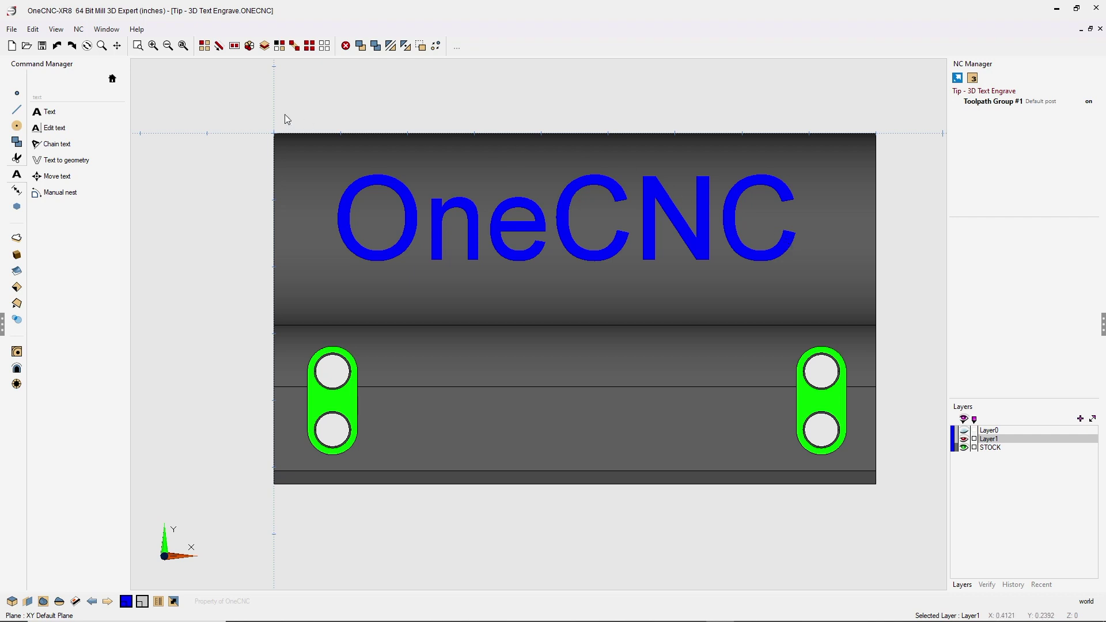
{"action": "left_click", "coordinate": [69, 160]}
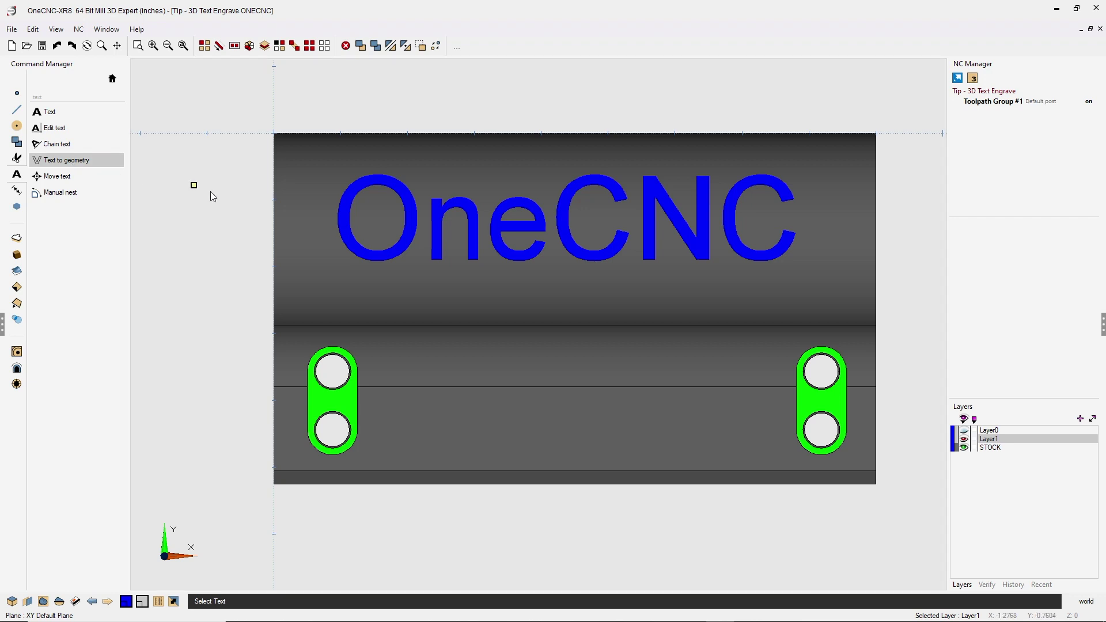
{"action": "left_click", "coordinate": [378, 254]}
{"action": "mouse_move", "coordinate": [526, 354]}
{"action": "middle_mouse_down"}
{"action": "mouse_move", "coordinate": [538, 269]}
{"action": "mouse_move", "coordinate": [448, 199]}
{"action": "middle_mouse_up"}
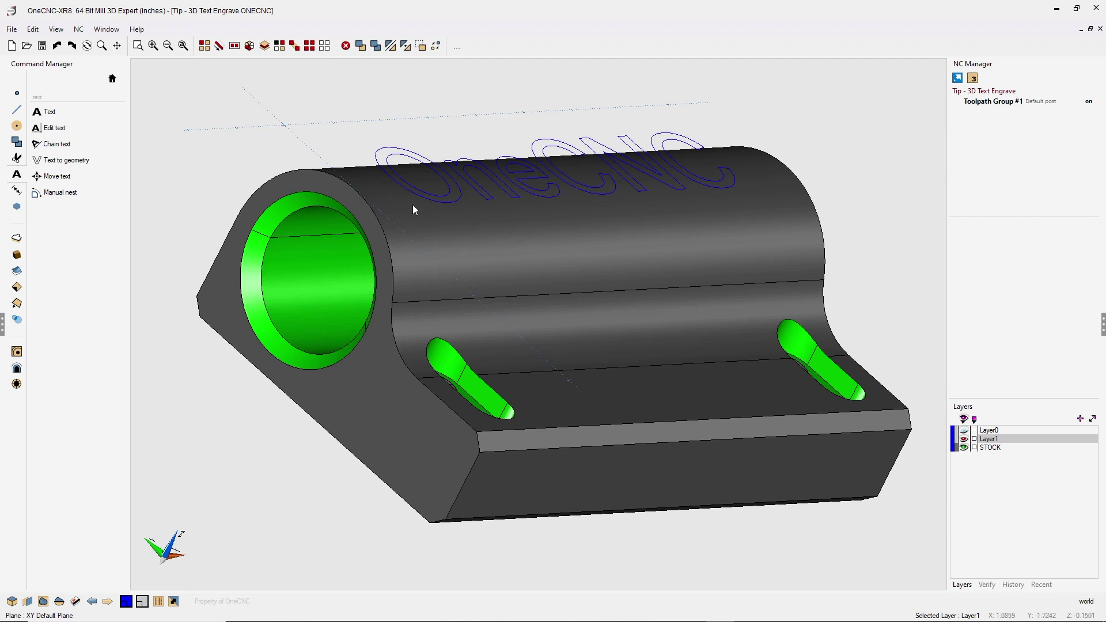
Select all the blue text outlines as a group by colour
{"action": "left_click", "coordinate": [279, 47]}
{"action": "mouse_move", "coordinate": [539, 216]}
{"action": "left_mouse_down"}
{"action": "mouse_move", "coordinate": [206, 96]}
{"action": "mouse_move", "coordinate": [170, 69]}
{"action": "left_mouse_up"}
{"action": "left_click", "coordinate": [185, 110]}
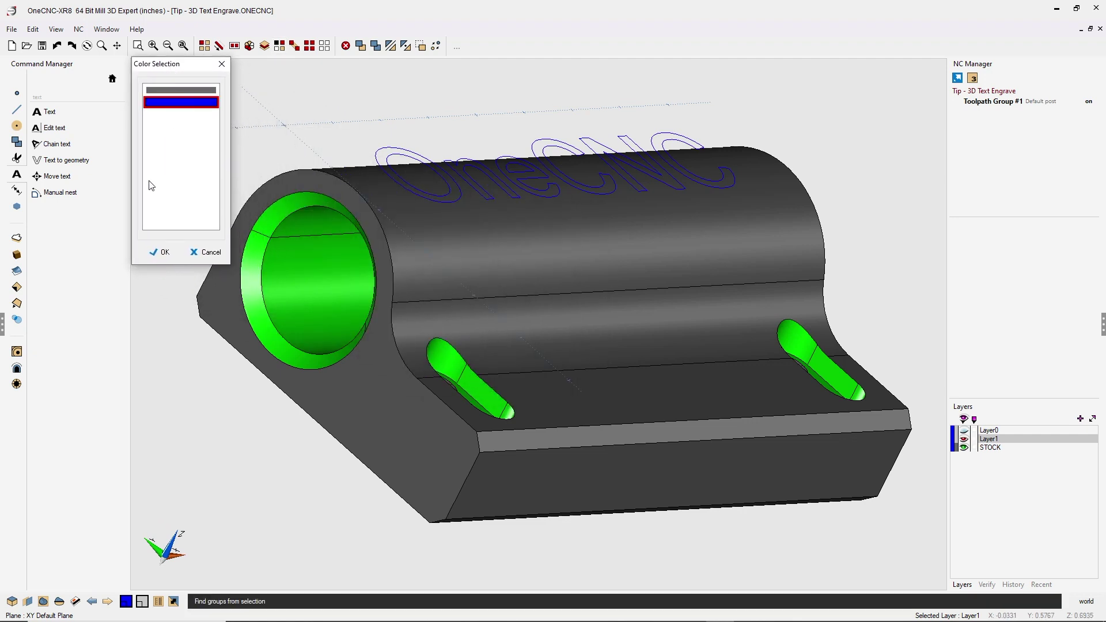
{"action": "left_click", "coordinate": [155, 247]}
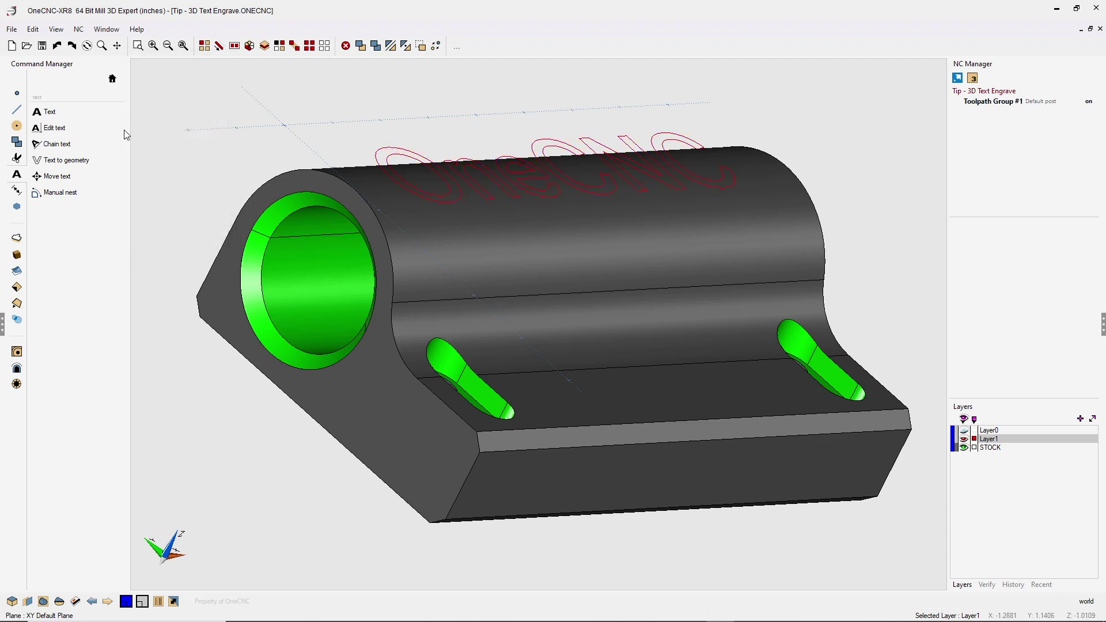
{"action": "left_click", "coordinate": [113, 81]}
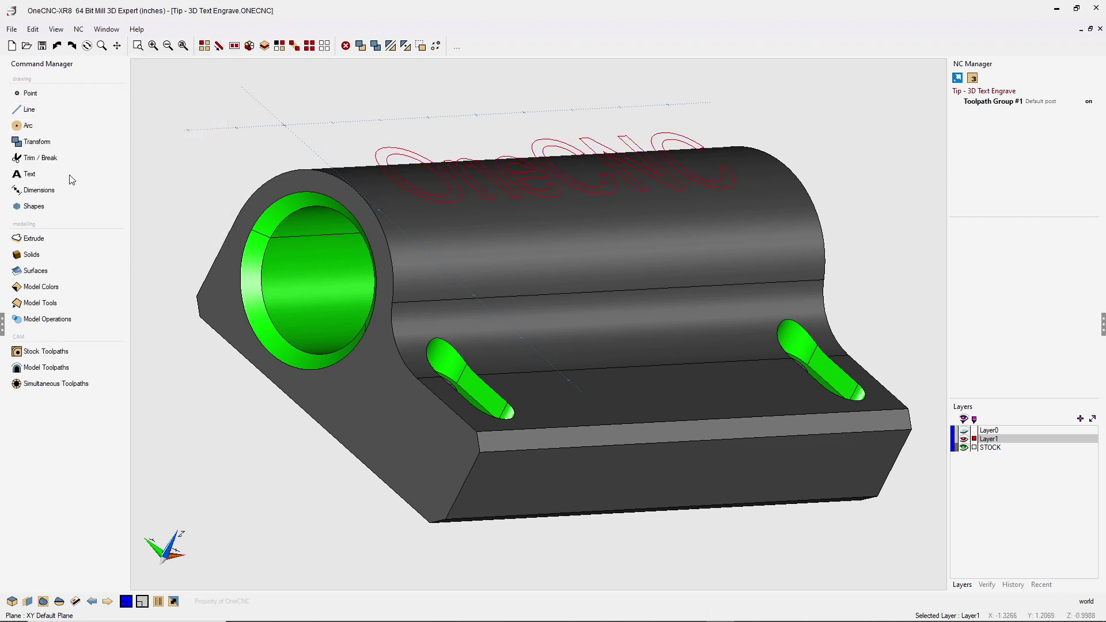
Smart-project the OneCNC outlines onto the cylindrical top surface
{"action": "left_click", "coordinate": [54, 303]}
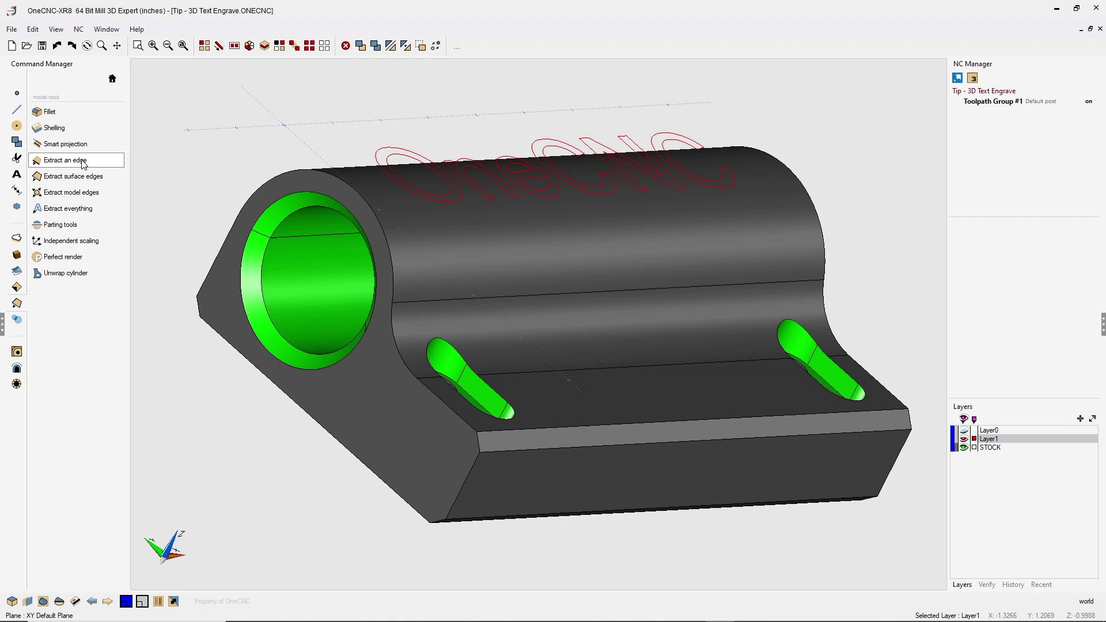
{"action": "left_click", "coordinate": [72, 144]}
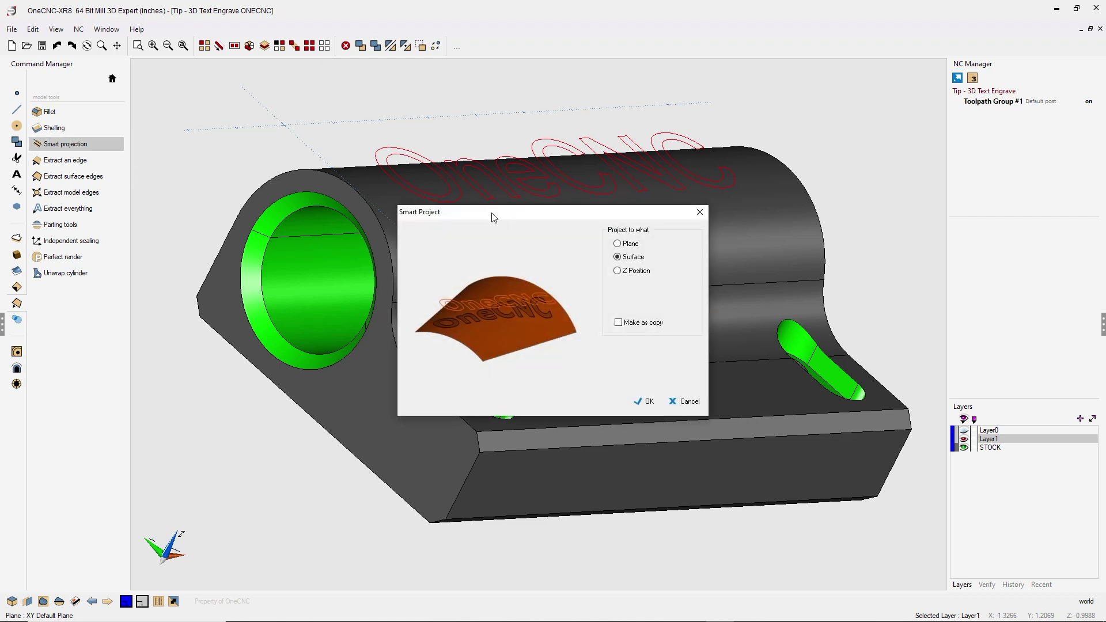
{"action": "left_click_drag", "start_coordinate": [493, 217], "coordinate": [228, 71]}
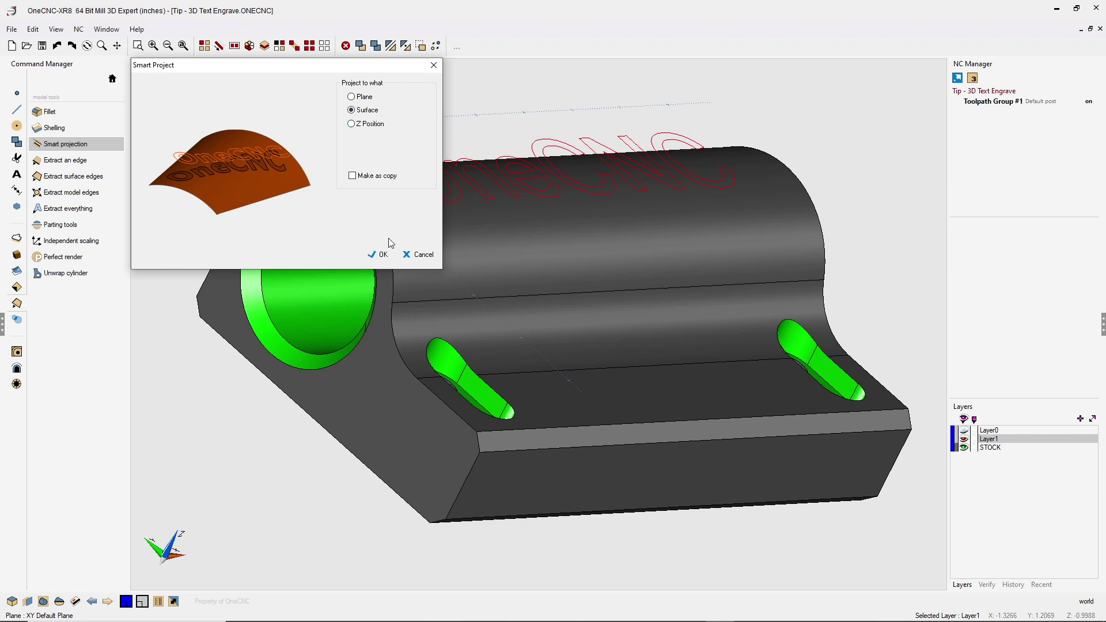
{"action": "left_click", "coordinate": [383, 255]}
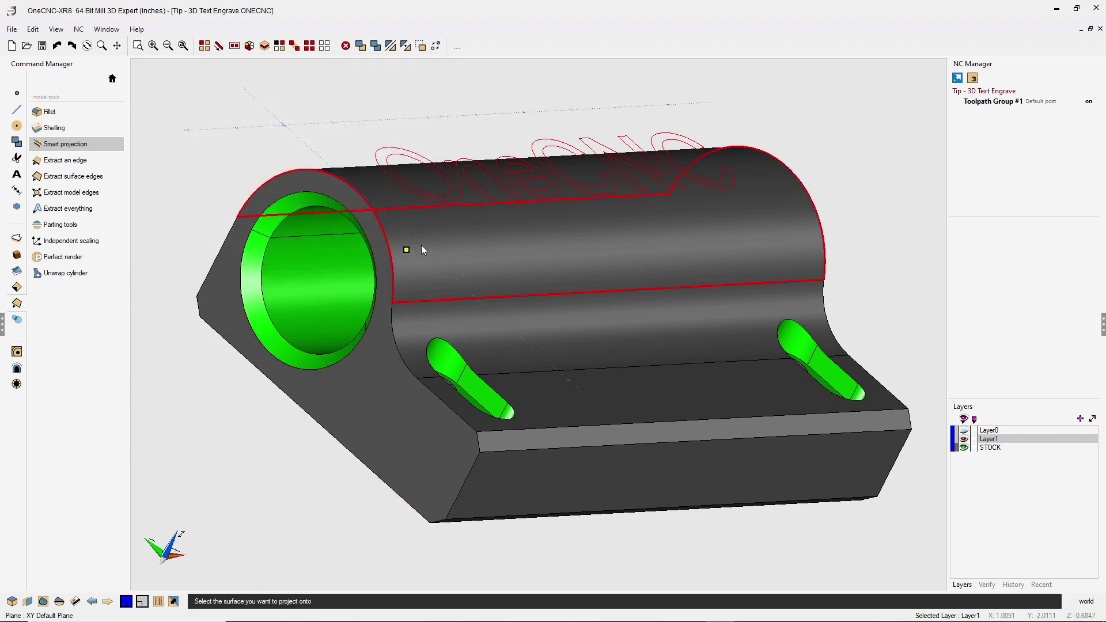
{"action": "left_click", "coordinate": [531, 244]}
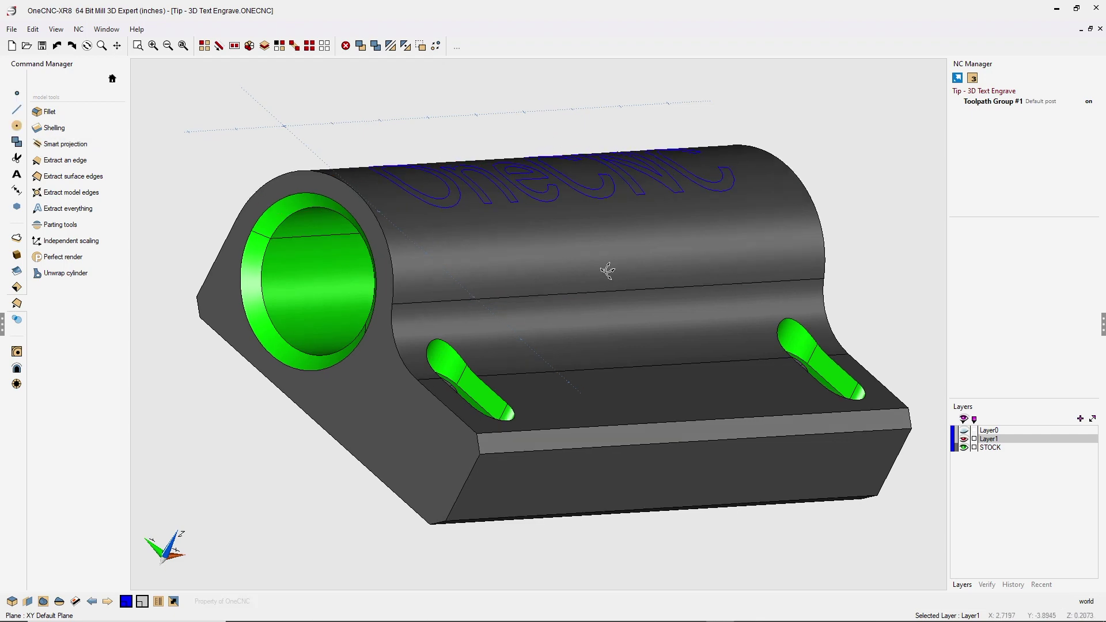
{"action": "mouse_move", "coordinate": [653, 276]}
{"action": "middle_mouse_down"}
{"action": "mouse_move", "coordinate": [632, 244]}
{"action": "mouse_move", "coordinate": [592, 271]}
{"action": "mouse_move", "coordinate": [592, 301]}
{"action": "mouse_move", "coordinate": [576, 287]}
{"action": "middle_mouse_up"}
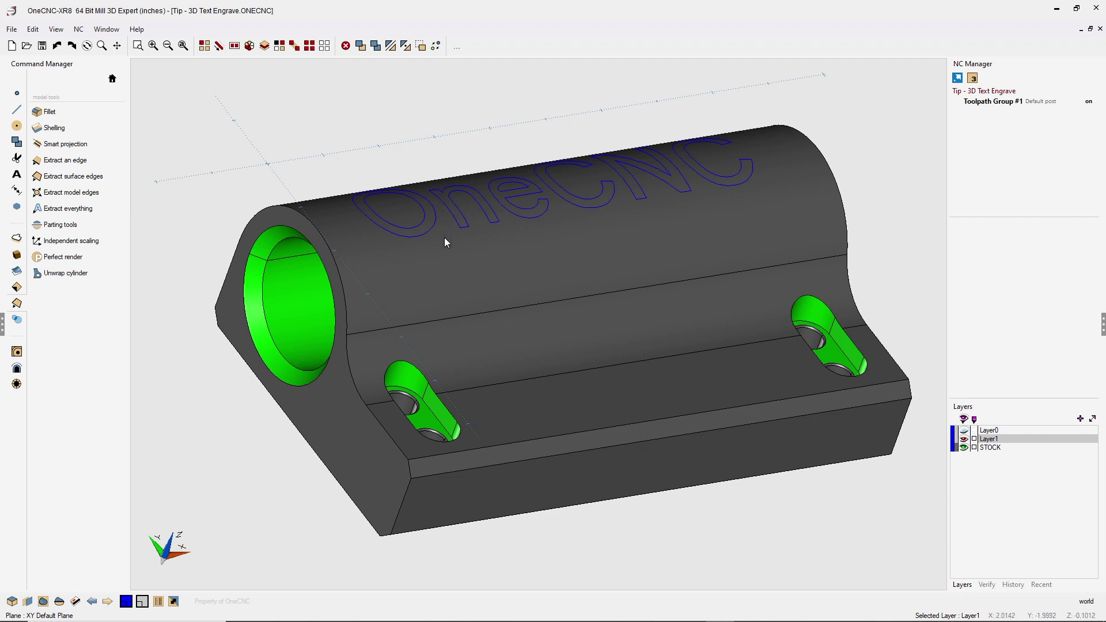
Select the projected text outlines by their colour
{"action": "left_click", "coordinate": [281, 47]}
{"action": "left_click_drag", "start_coordinate": [529, 216], "coordinate": [157, 65]}
{"action": "left_click", "coordinate": [176, 102]}
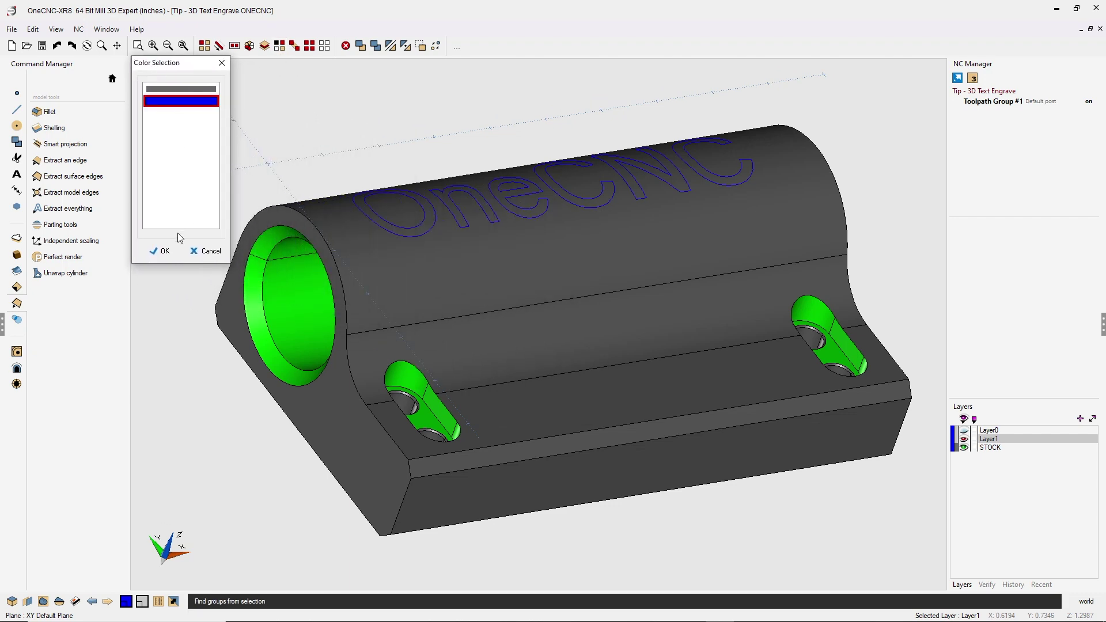
{"action": "left_click", "coordinate": [163, 253]}
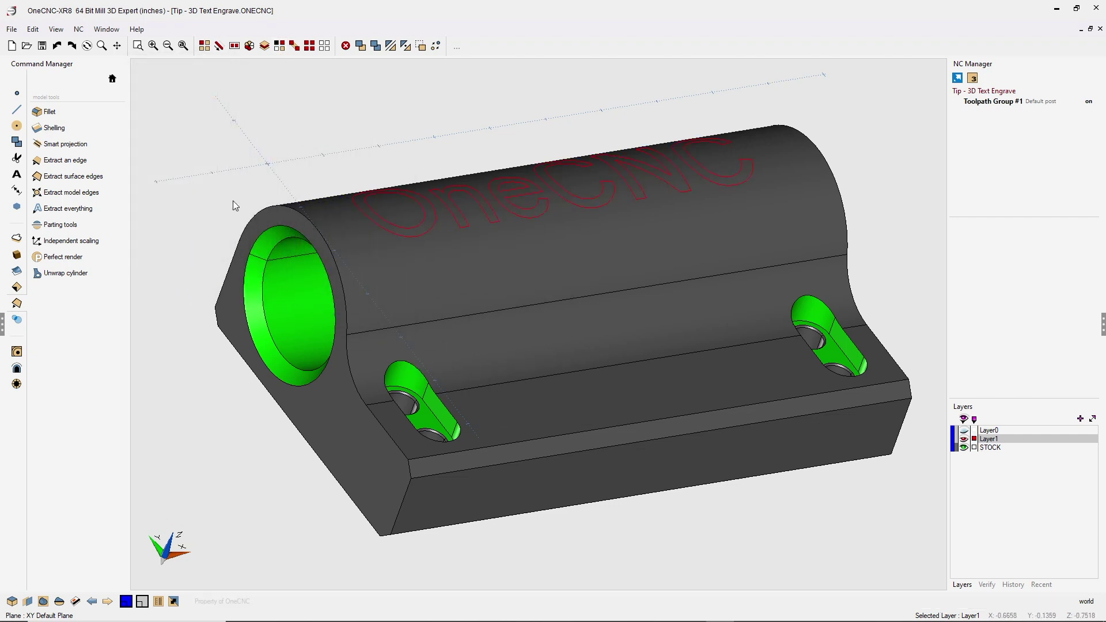
Move the projected outlines down with a Z increment of -0.02
{"action": "left_click", "coordinate": [361, 47]}
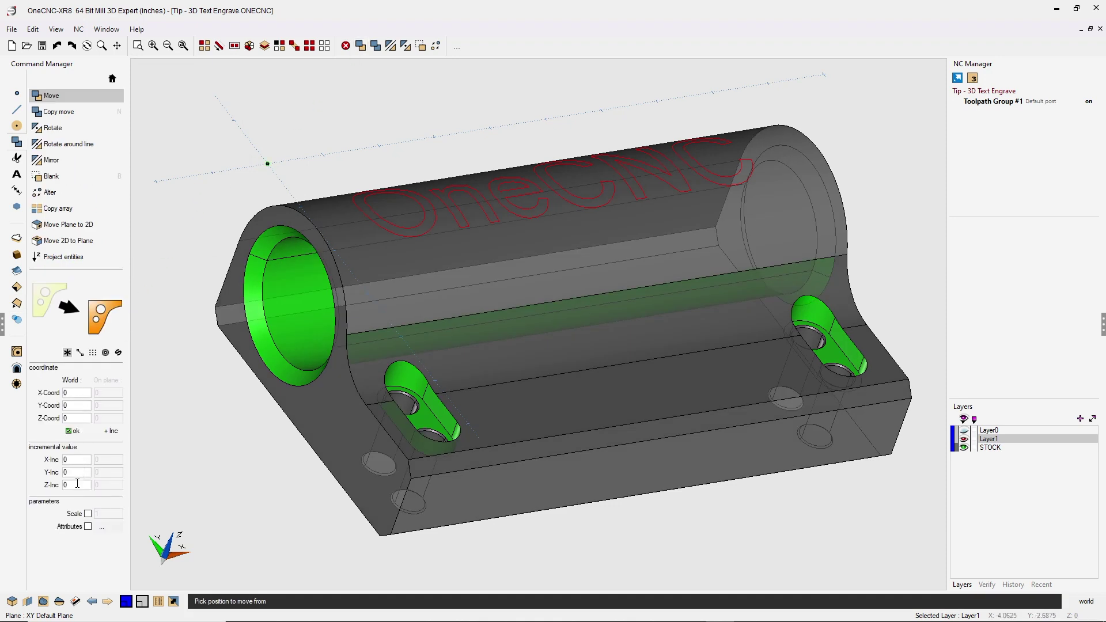
{"action": "key", "text": "BackSpace"}
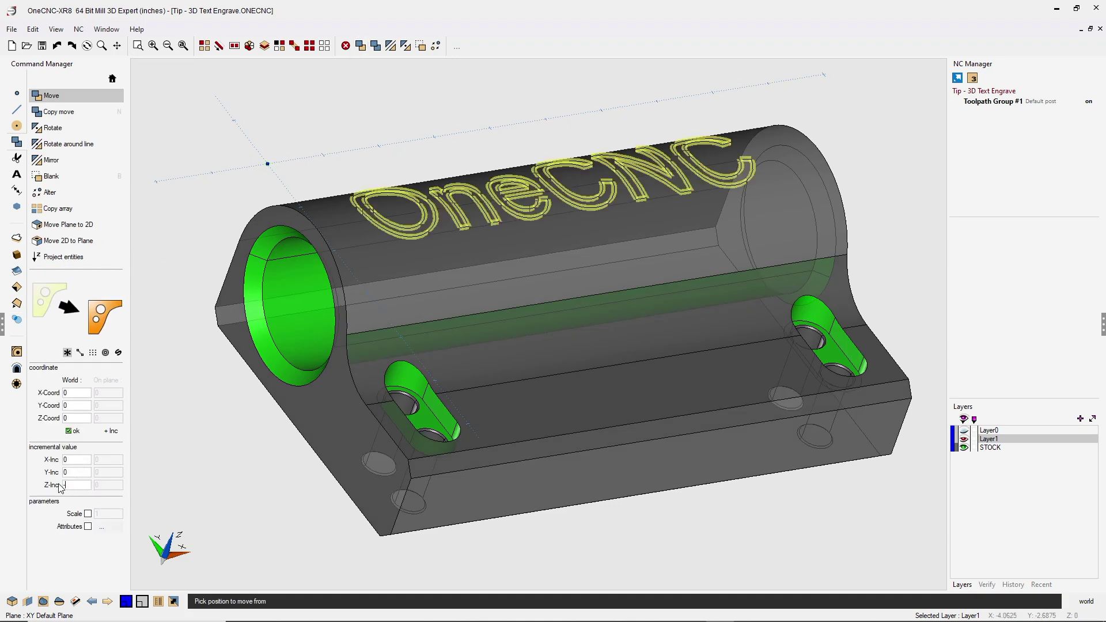
{"action": "type", "text": "2"}
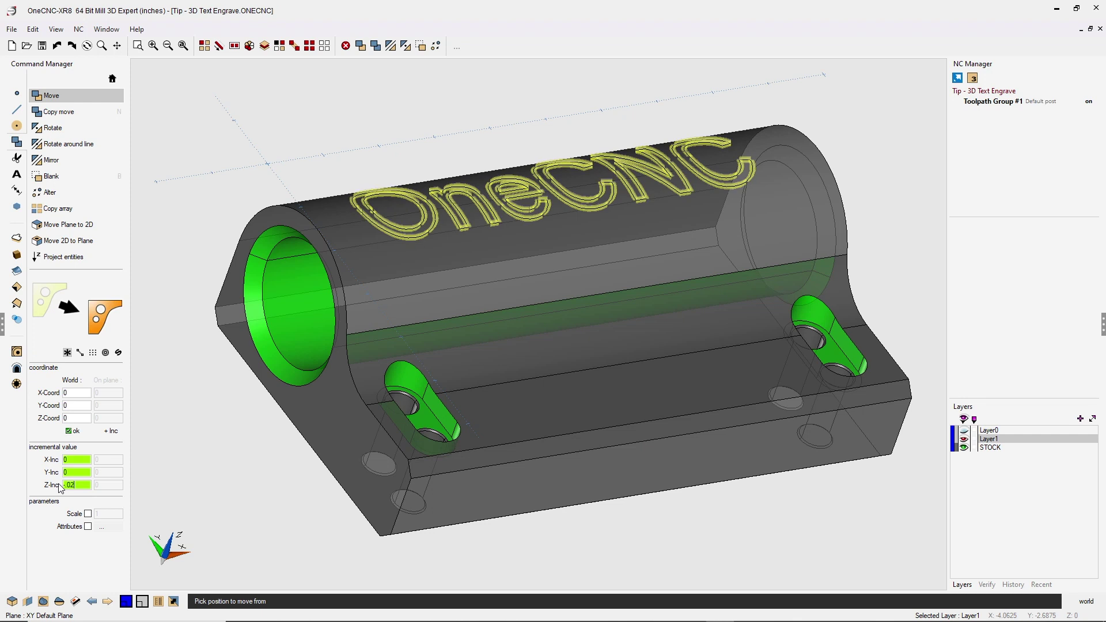
{"action": "left_click", "coordinate": [203, 293]}
{"action": "key", "text": "Escape"}
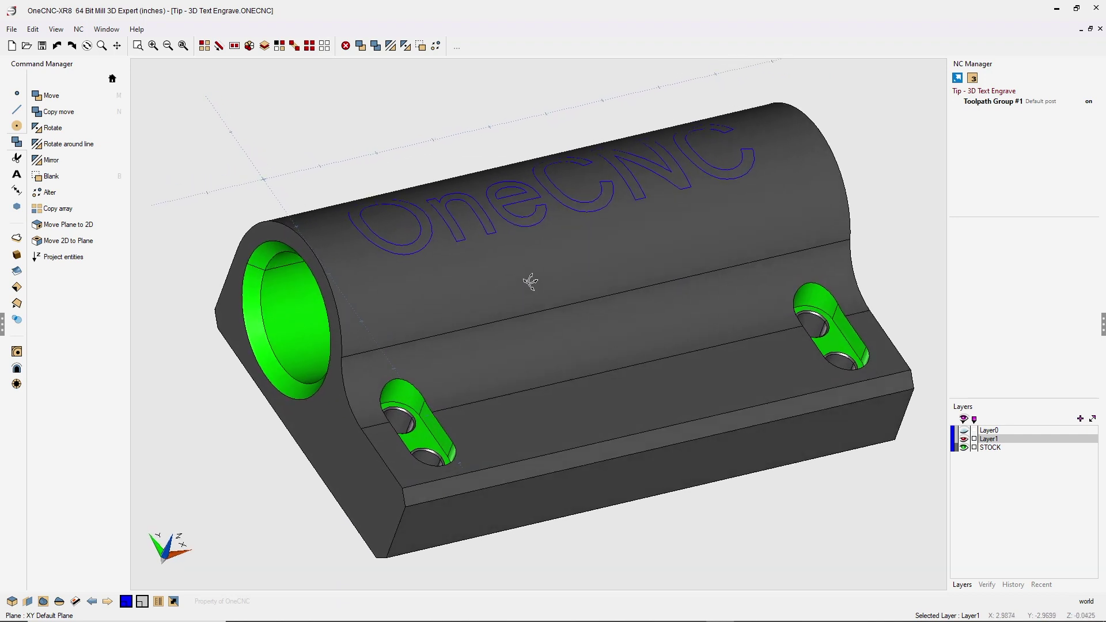
Start an Engrave all 3D toolpath using the 0.25 INCH 1/4 CHAMFER library tool
{"action": "scroll", "coordinate": [514, 301], "scroll_direction": "up", "scroll_amount": 2}
{"action": "scroll", "coordinate": [496, 279], "scroll_direction": "down", "scroll_amount": 1}
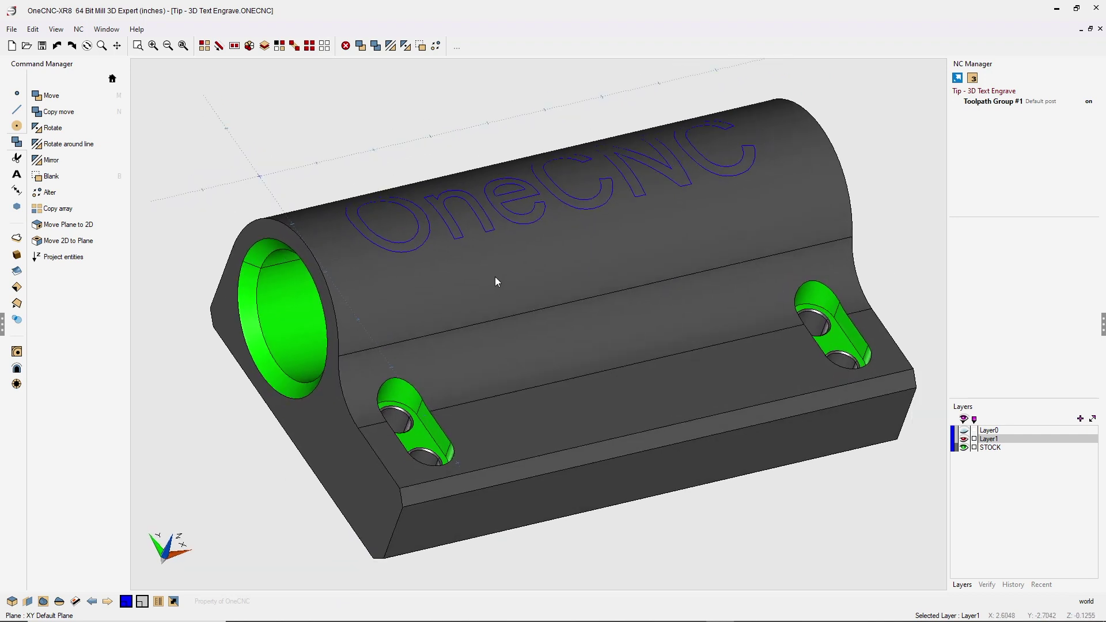
{"action": "left_click", "coordinate": [17, 352]}
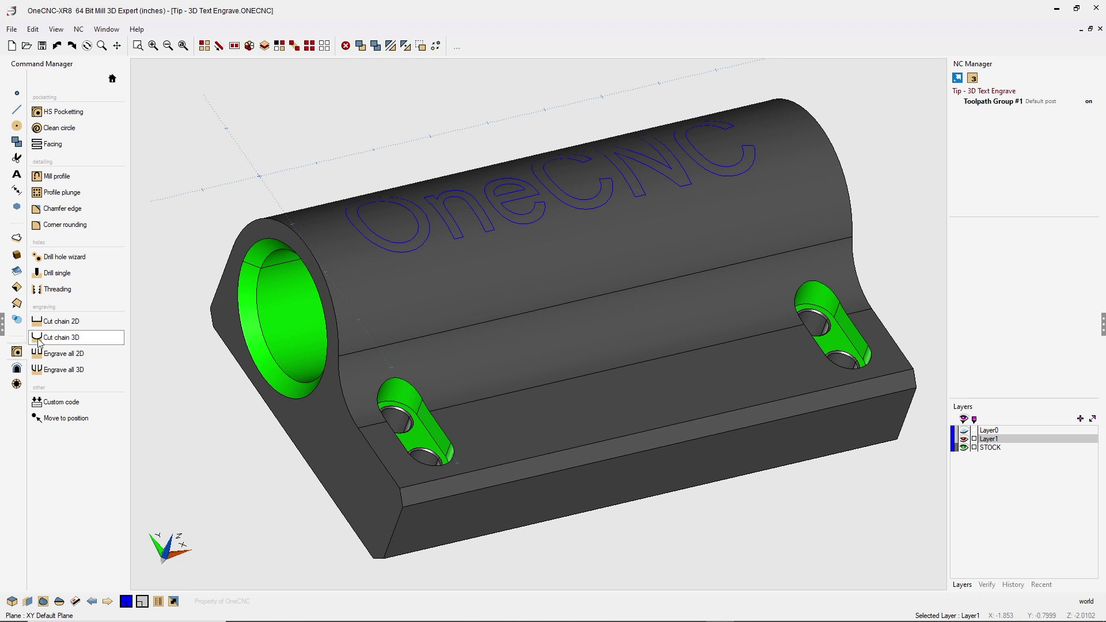
{"action": "left_click", "coordinate": [60, 376]}
{"action": "left_click_drag", "start_coordinate": [404, 121], "coordinate": [280, 69]}
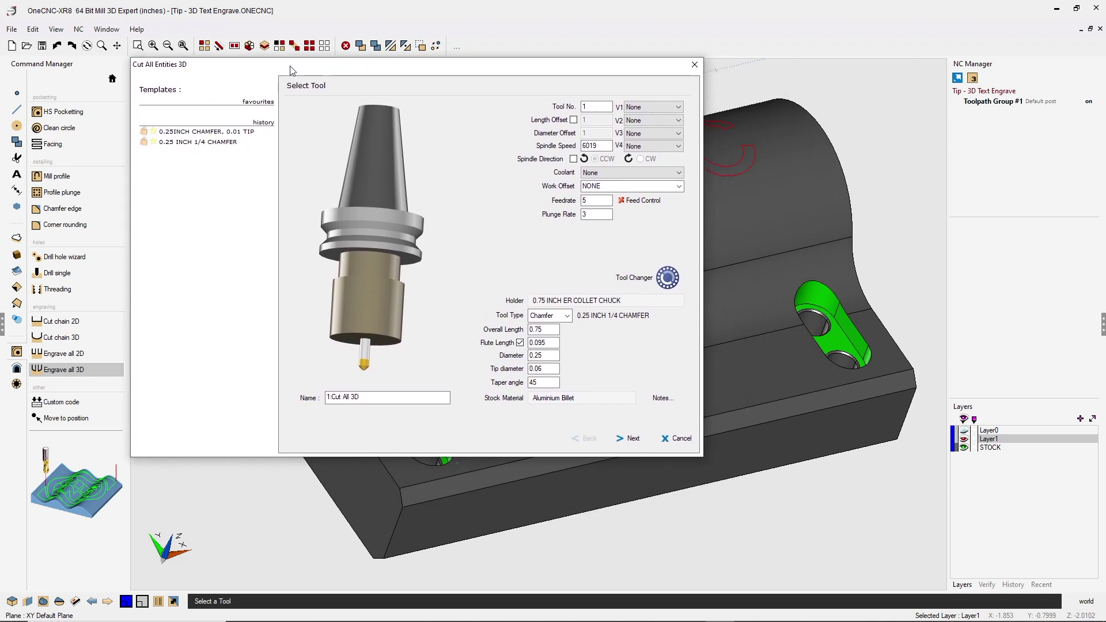
{"action": "left_click", "coordinate": [365, 313]}
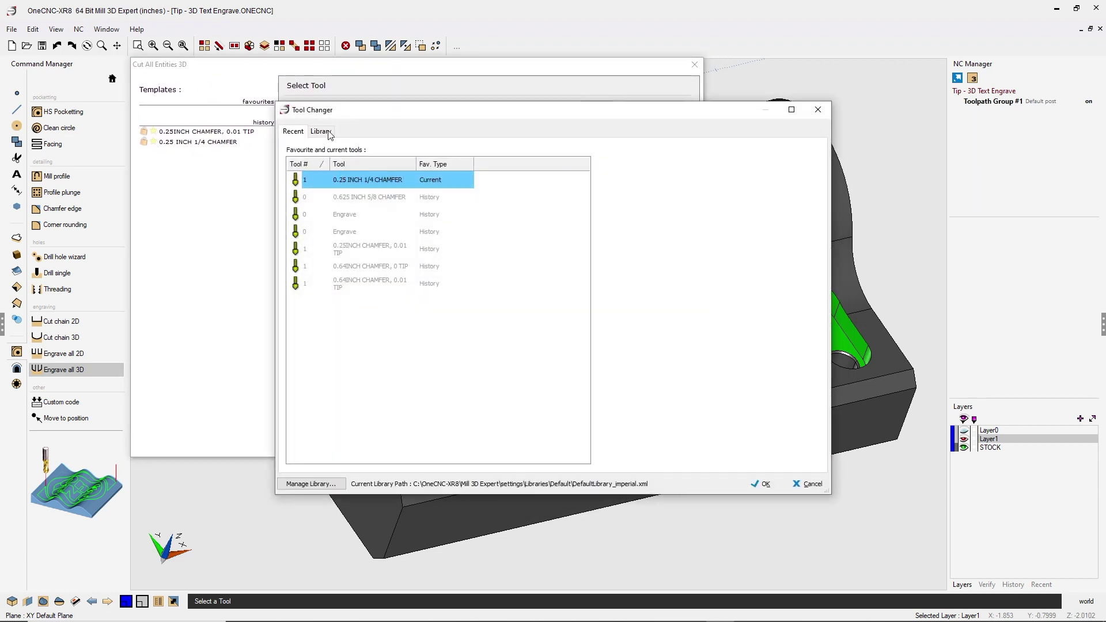
{"action": "left_click", "coordinate": [322, 132]}
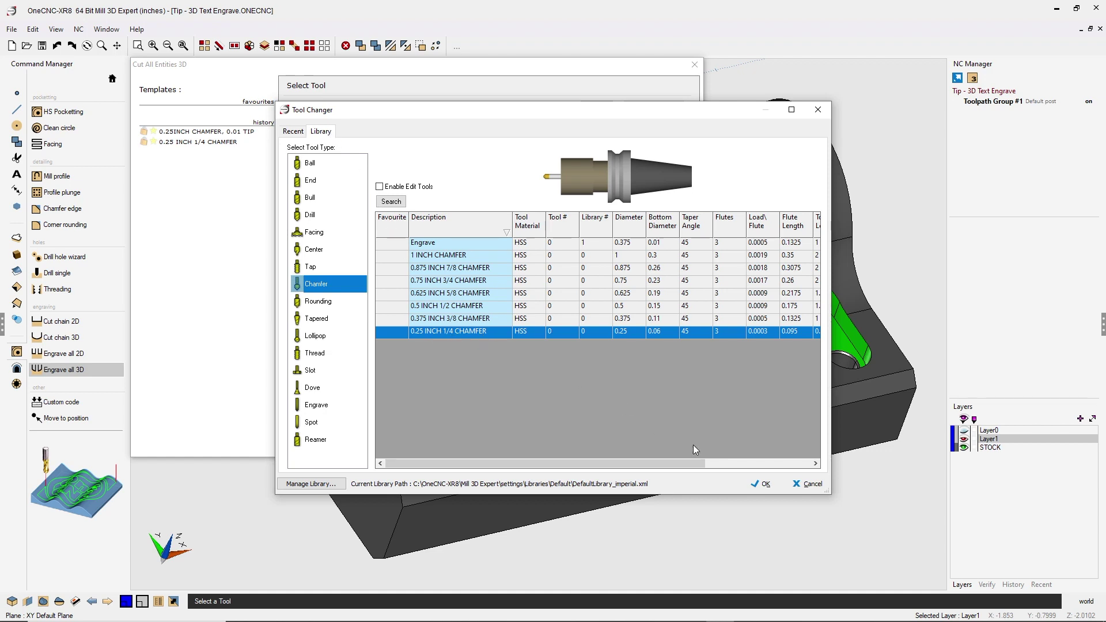
{"action": "left_click", "coordinate": [761, 482]}
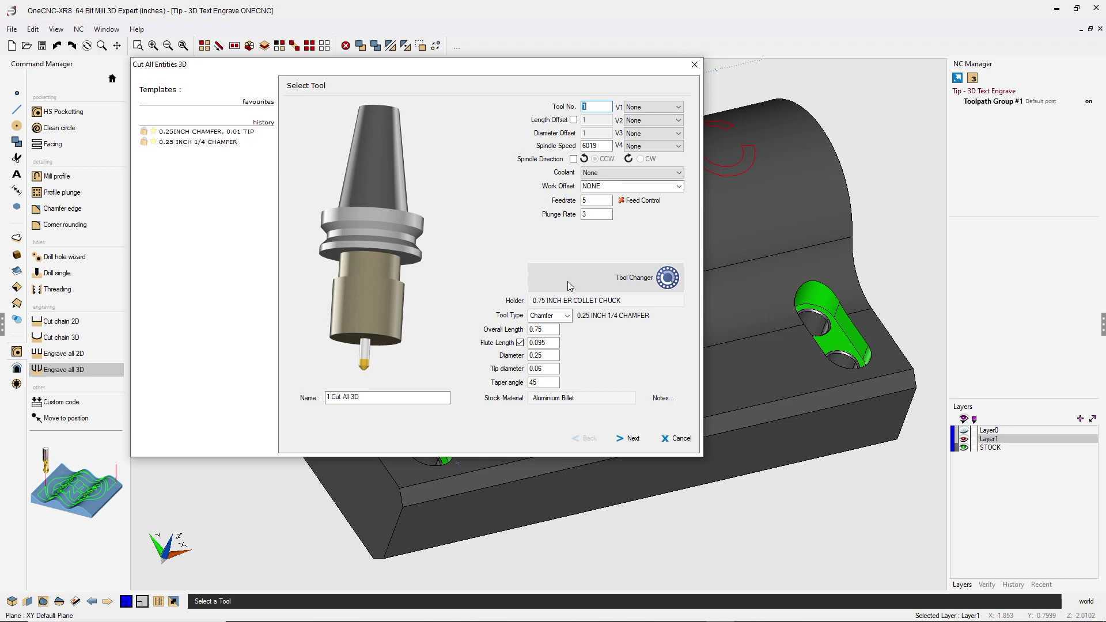
Set the tool tip diameter to .01, approach None, and finish the engrave toolpath
{"action": "left_click_drag", "start_coordinate": [545, 370], "coordinate": [530, 370]}
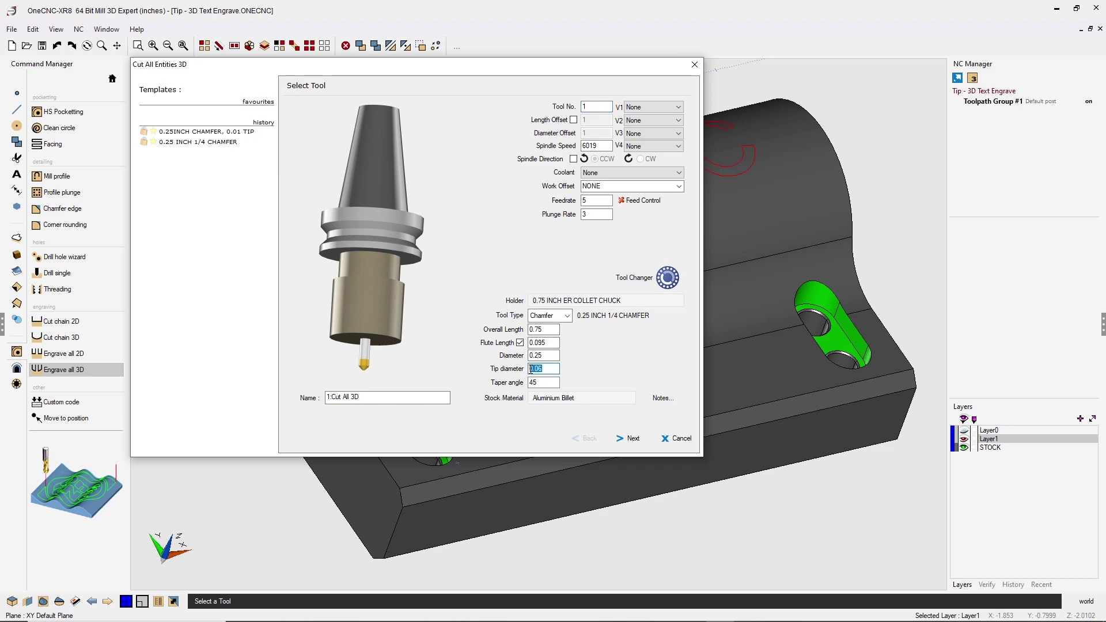
{"action": "type", "text": ".0"}
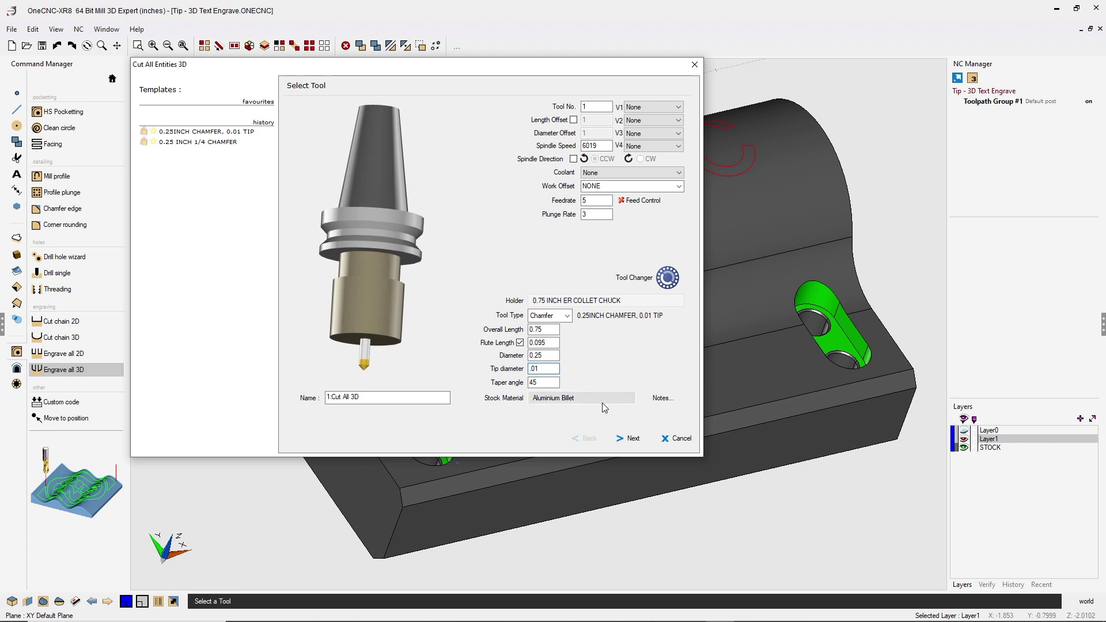
{"action": "left_click", "coordinate": [633, 440]}
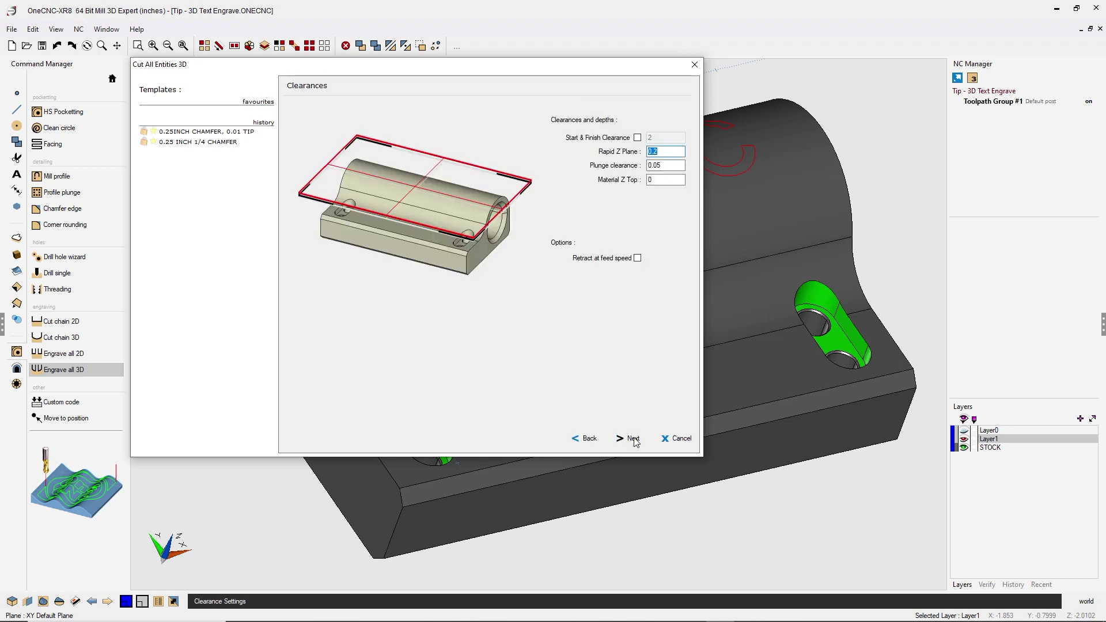
{"action": "left_click", "coordinate": [634, 440]}
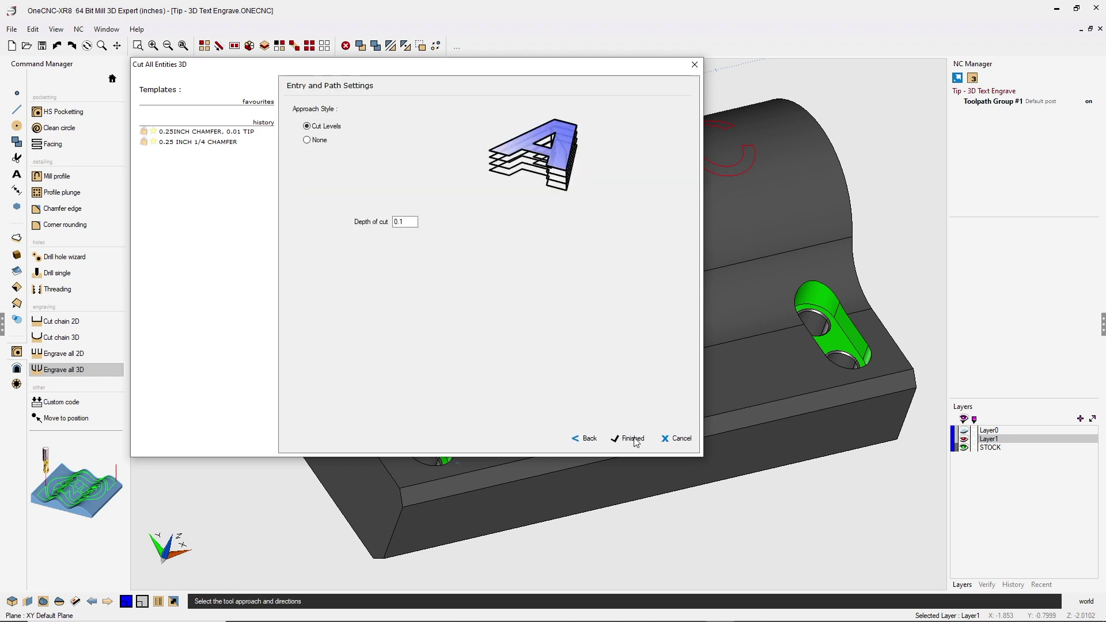
{"action": "left_click", "coordinate": [307, 141]}
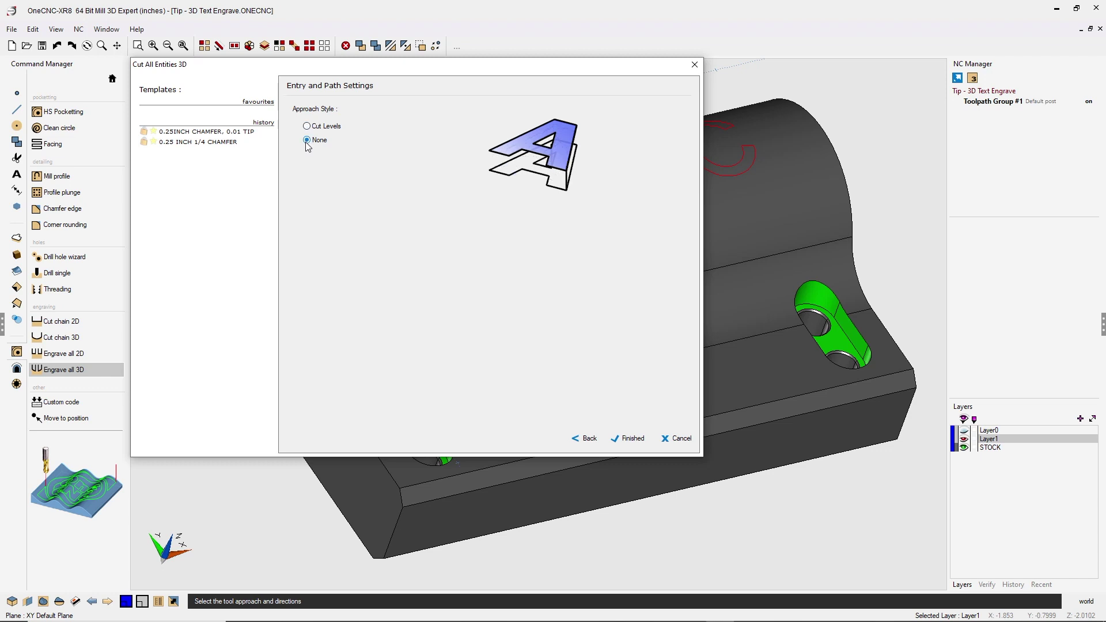
{"action": "left_click", "coordinate": [630, 442]}
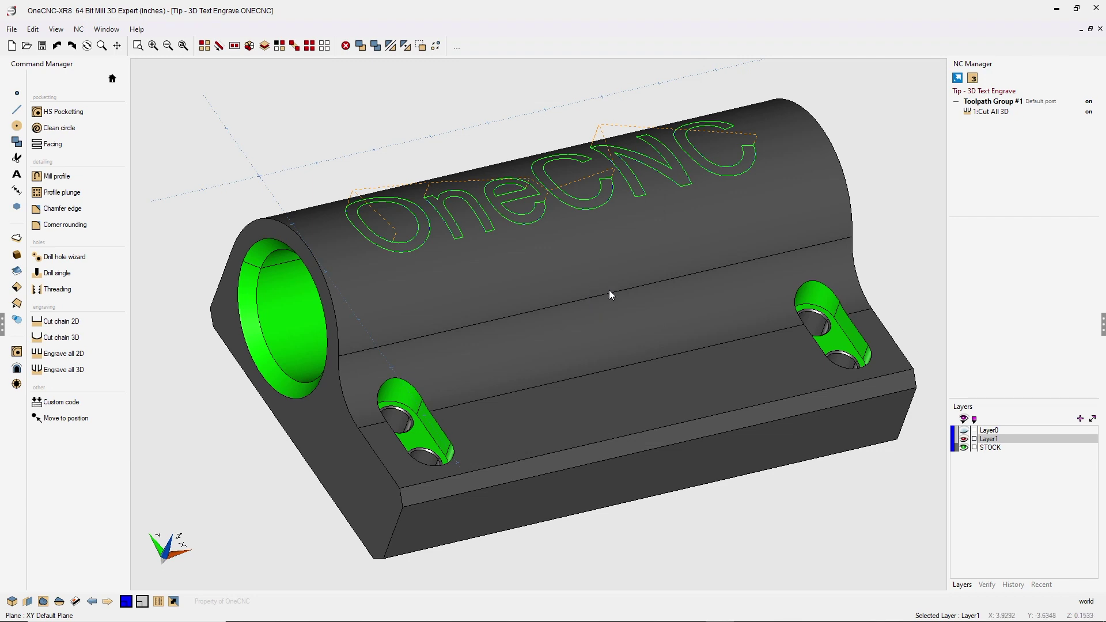
Simulate Toolpath Group #1 against the Stock Model in solid verification
{"action": "right_click", "coordinate": [985, 106]}
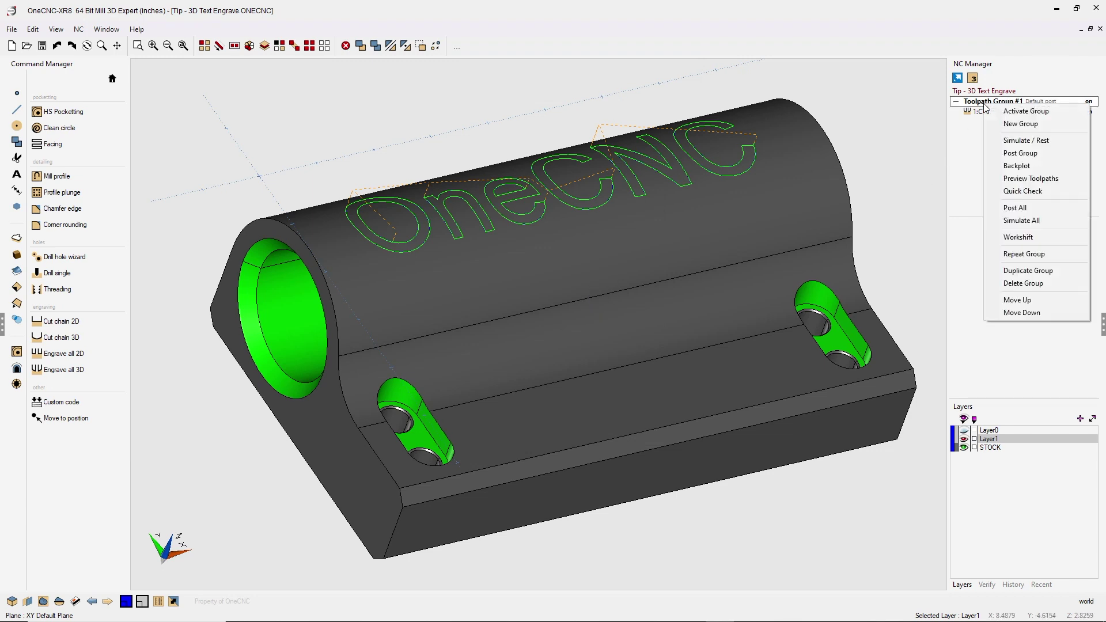
{"action": "left_click", "coordinate": [1017, 140]}
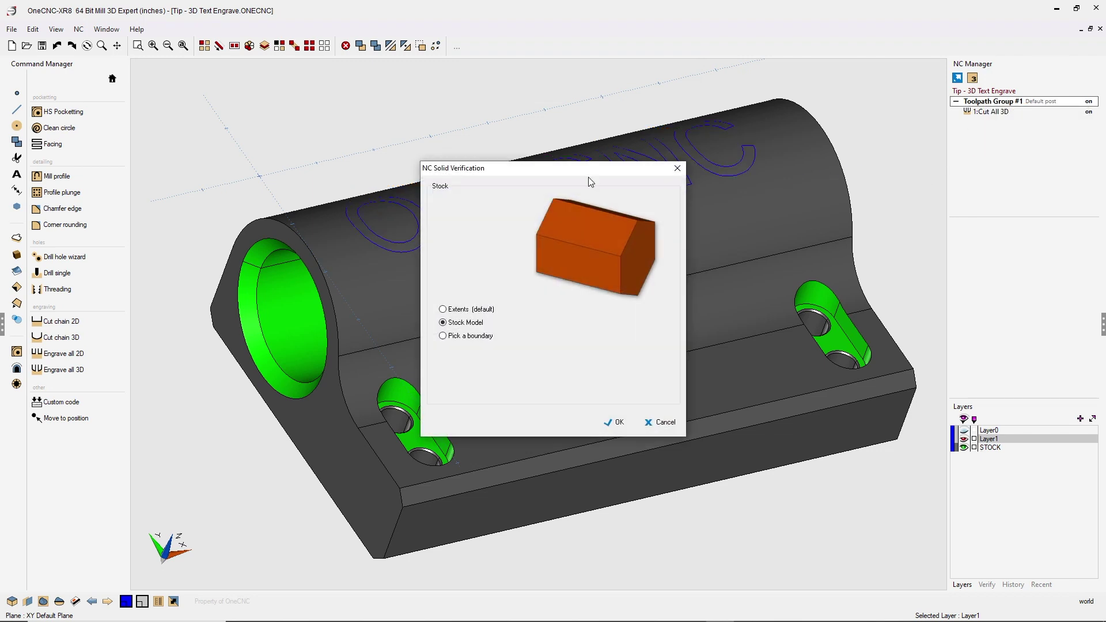
{"action": "mouse_move", "coordinate": [582, 172]}
{"action": "left_mouse_down"}
{"action": "mouse_move", "coordinate": [333, 106]}
{"action": "mouse_move", "coordinate": [298, 69]}
{"action": "left_mouse_up"}
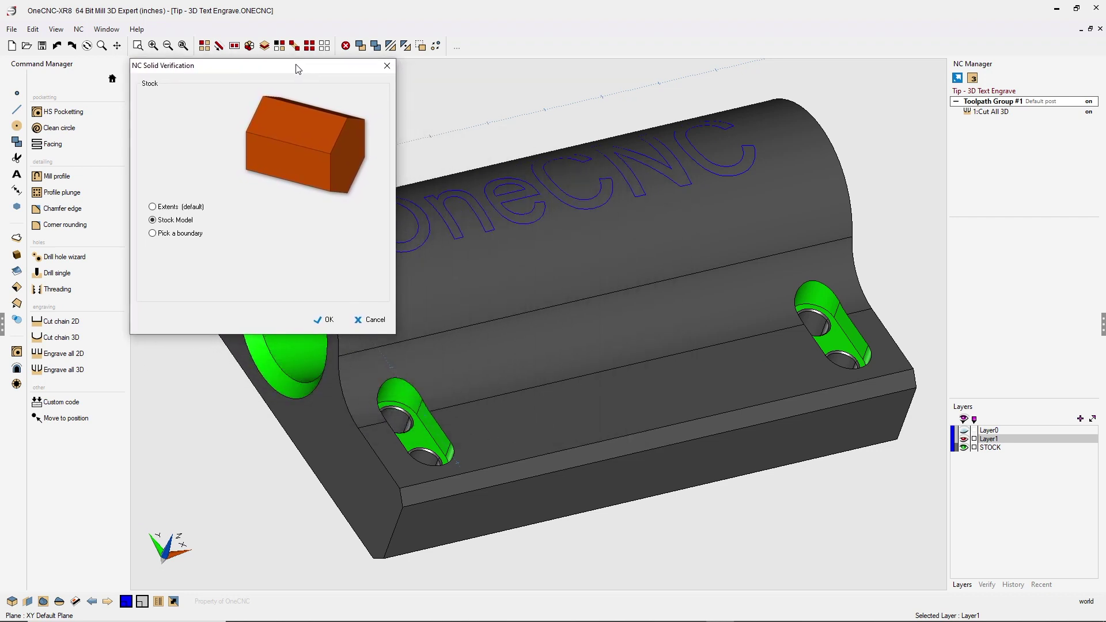
{"action": "left_click", "coordinate": [327, 321]}
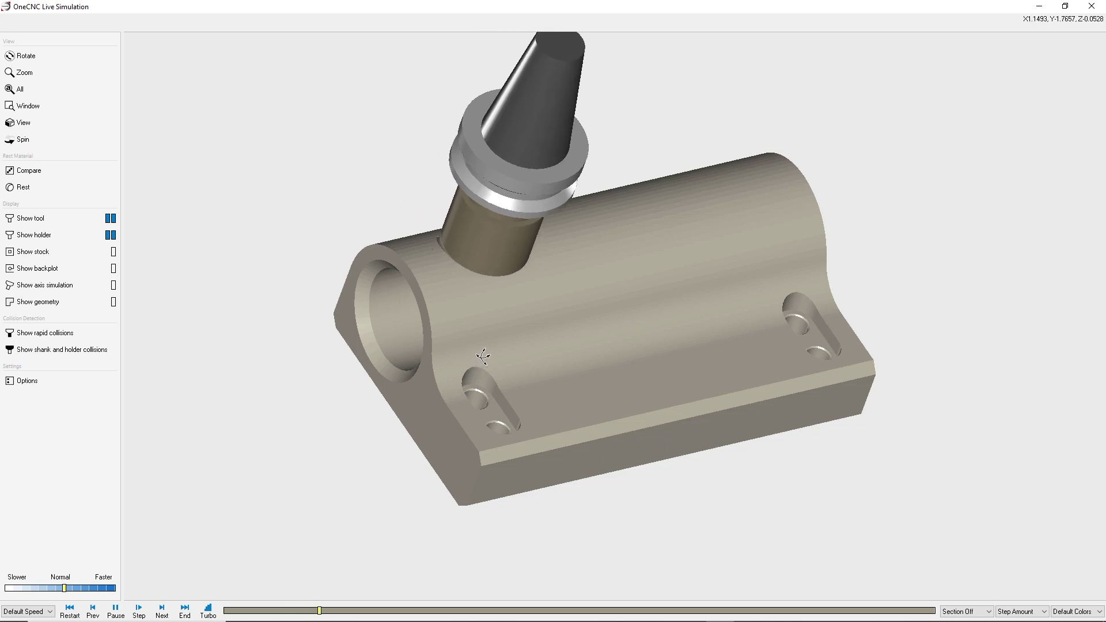